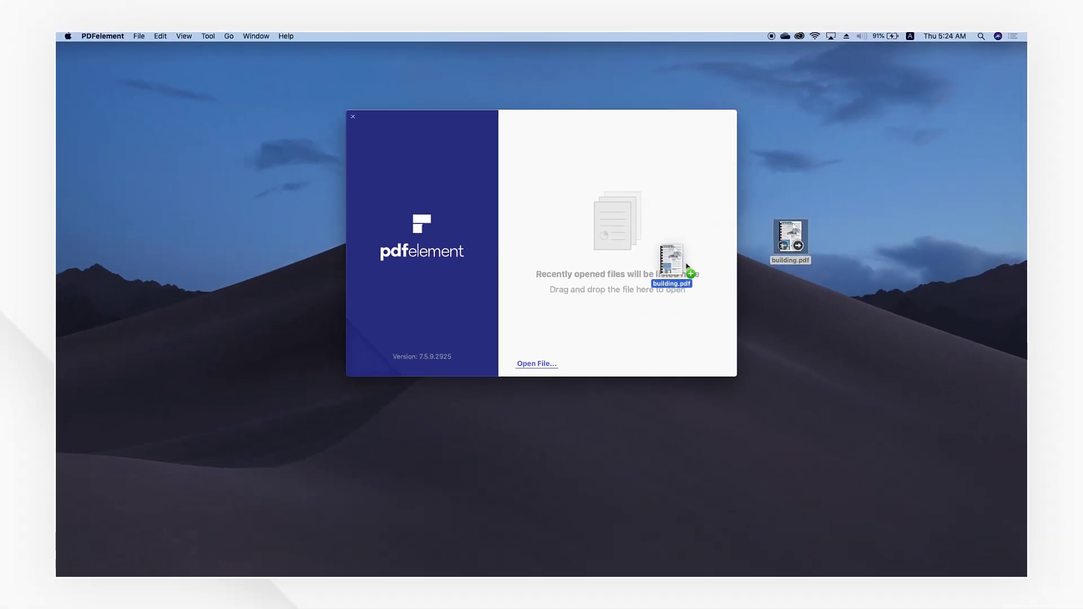
Pick building.pdf from the Desktop in the Open File chooser and load it.
left_click_drag(744, 243, 837, 255)
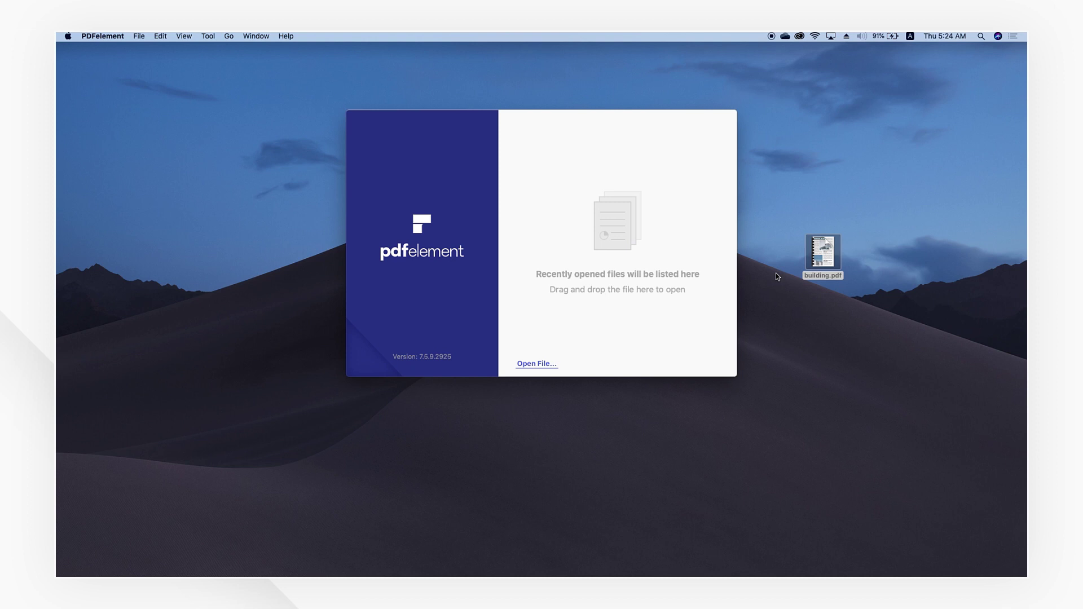
left_click(538, 364)
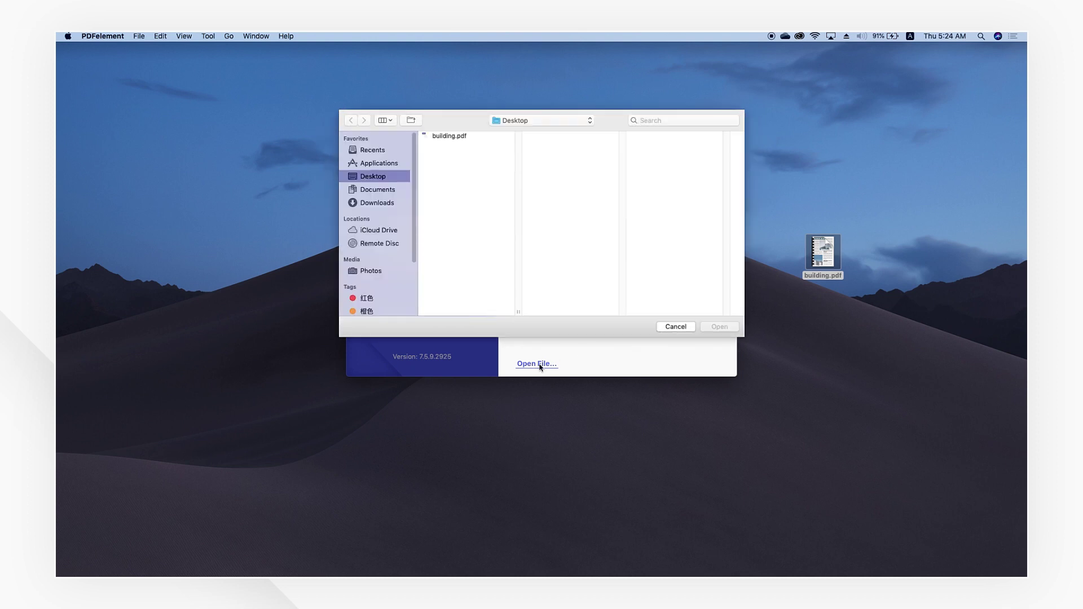
left_click(470, 137)
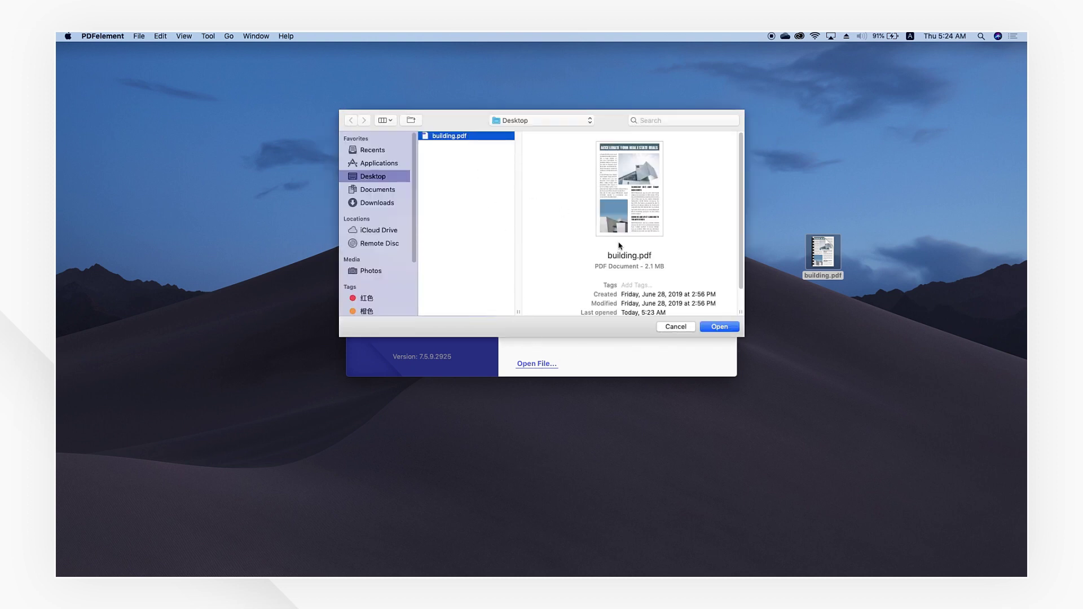
left_click(719, 328)
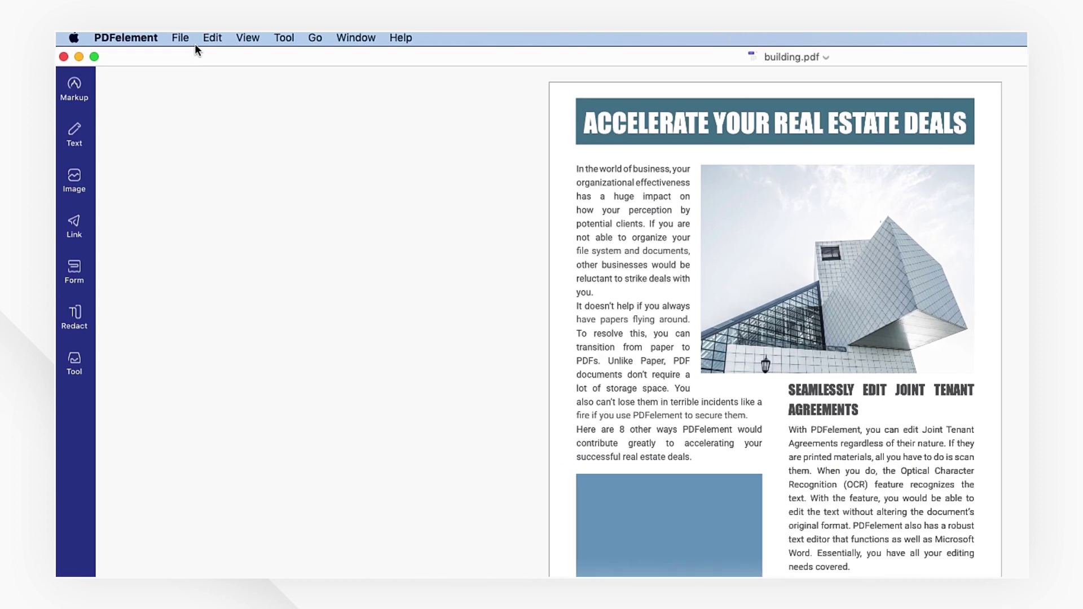
Export the brochure as building.pages to the Desktop, then open that file with Pages.
left_click(180, 38)
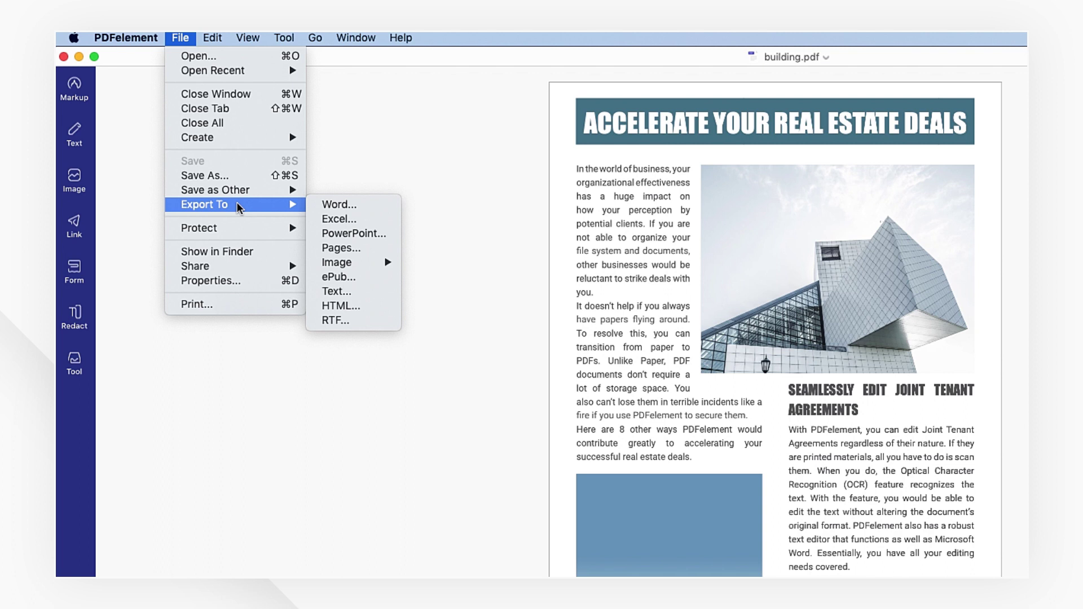
mouse_move(204, 204)
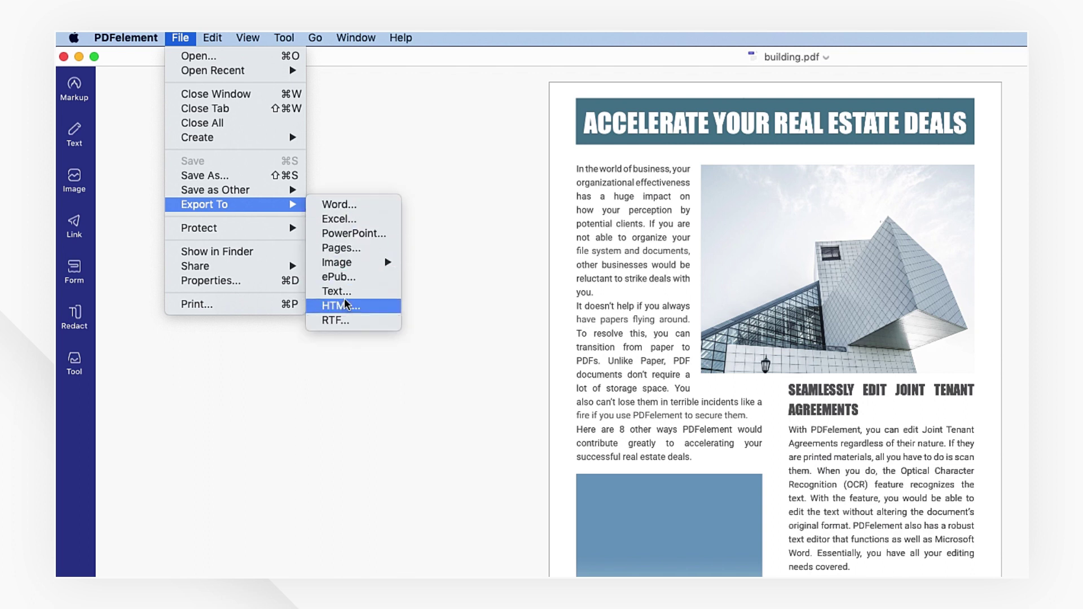
left_click(364, 250)
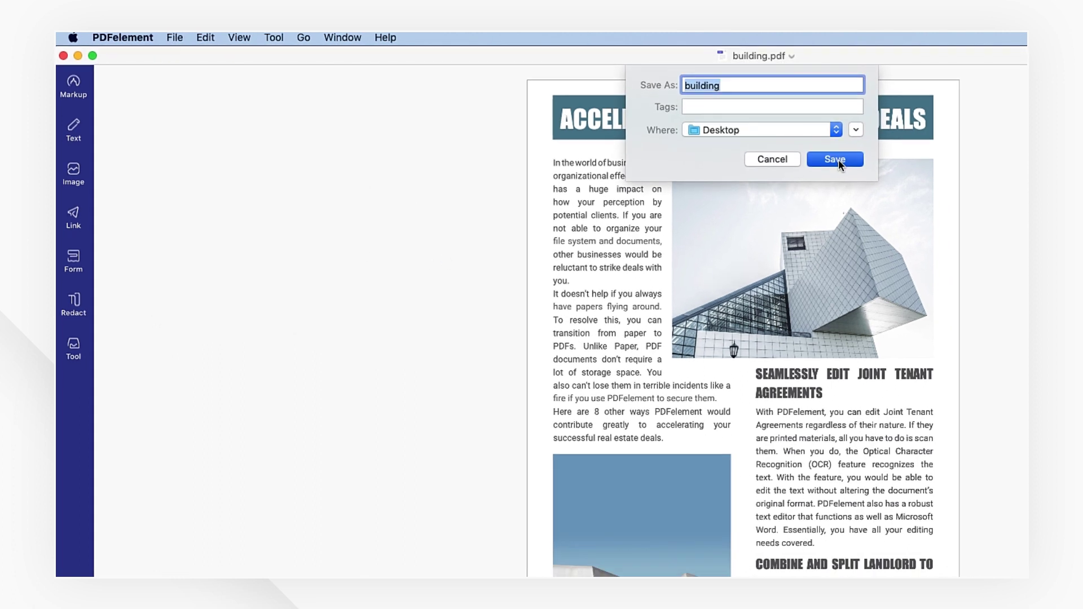
left_click(842, 163)
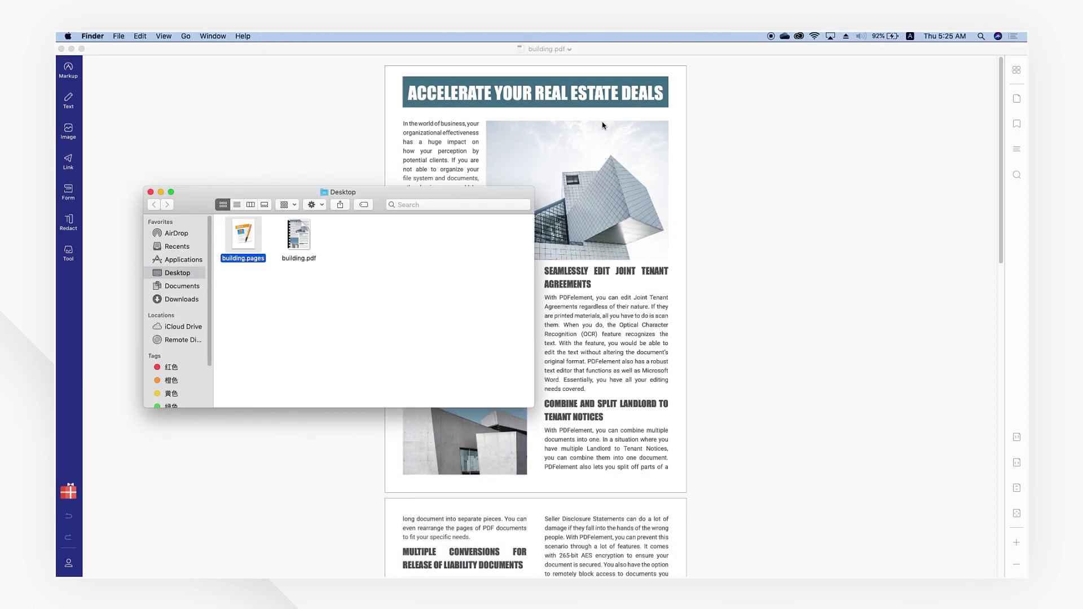
right_click(252, 236)
mouse_move(279, 248)
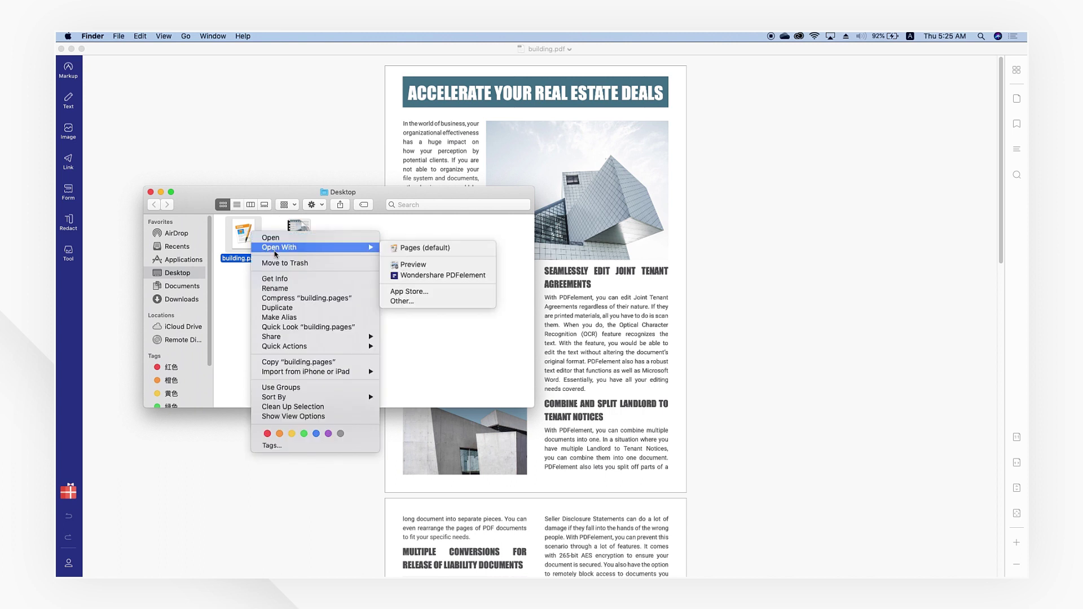
left_click(423, 248)
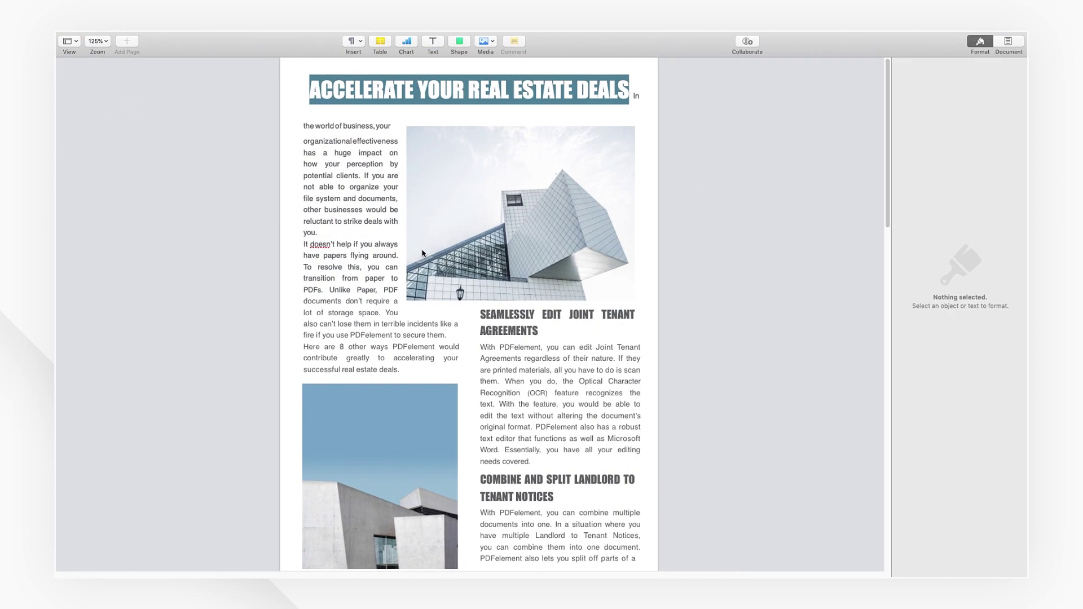
scroll(423, 252, "down", 2)
scroll(423, 253, "down", 4)
scroll(423, 252, "down", 5)
scroll(423, 252, "down", 4)
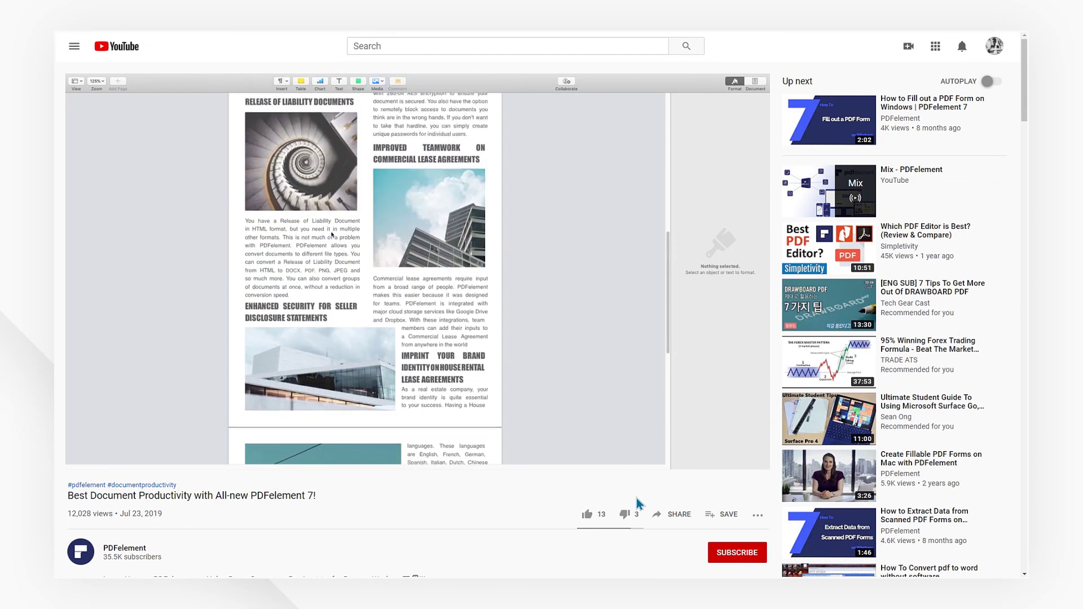
Give the PDFelement video a thumbs-up, subscribe, and visit the channel from its avatar.
left_click(586, 513)
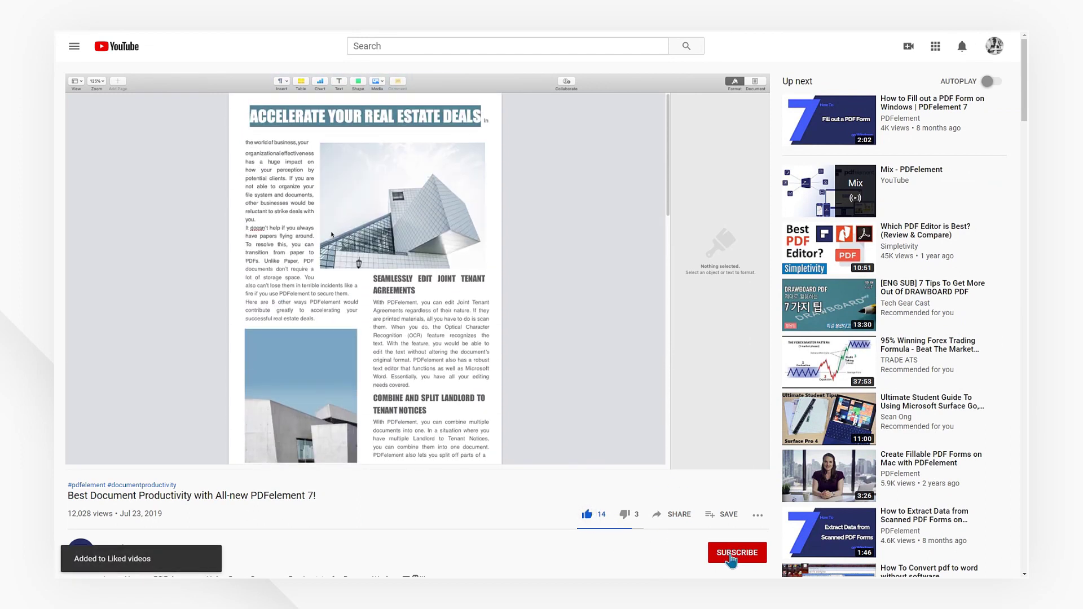
left_click(731, 560)
scroll(731, 560, "down", 5)
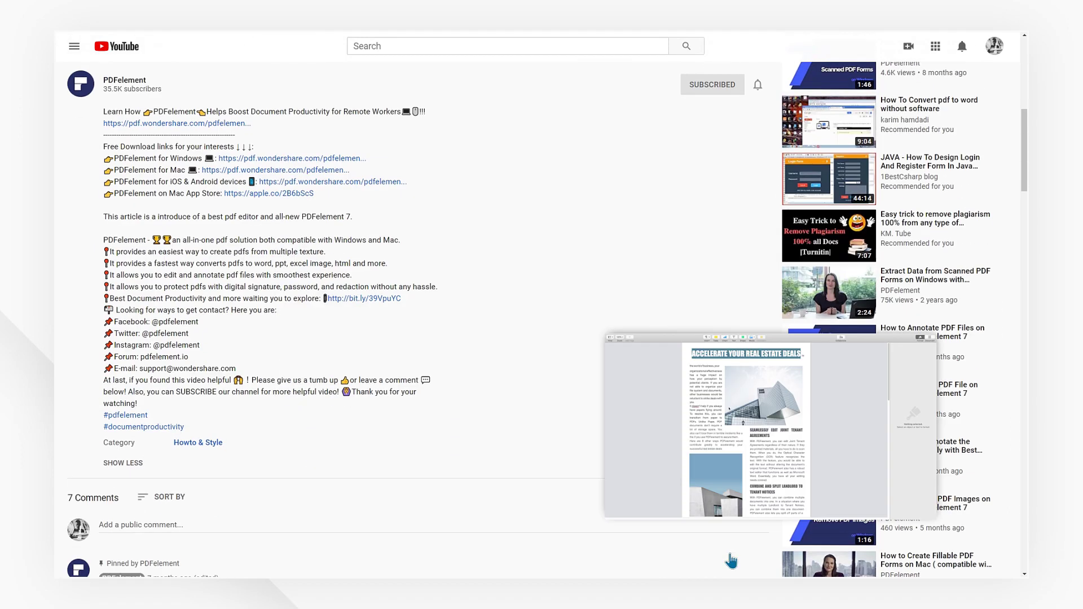
left_click(364, 152)
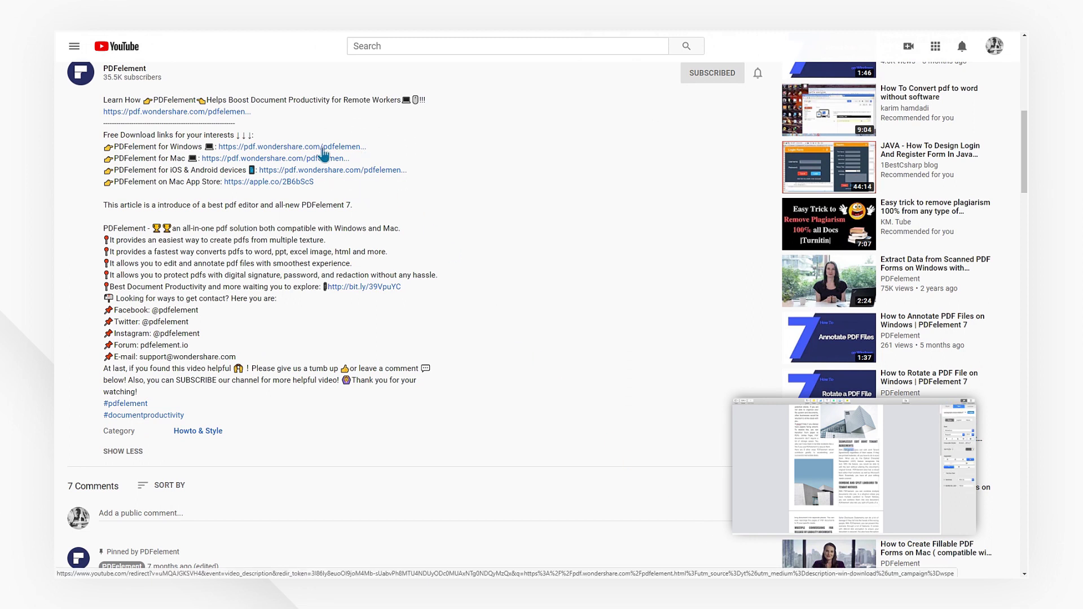
left_click(87, 68)
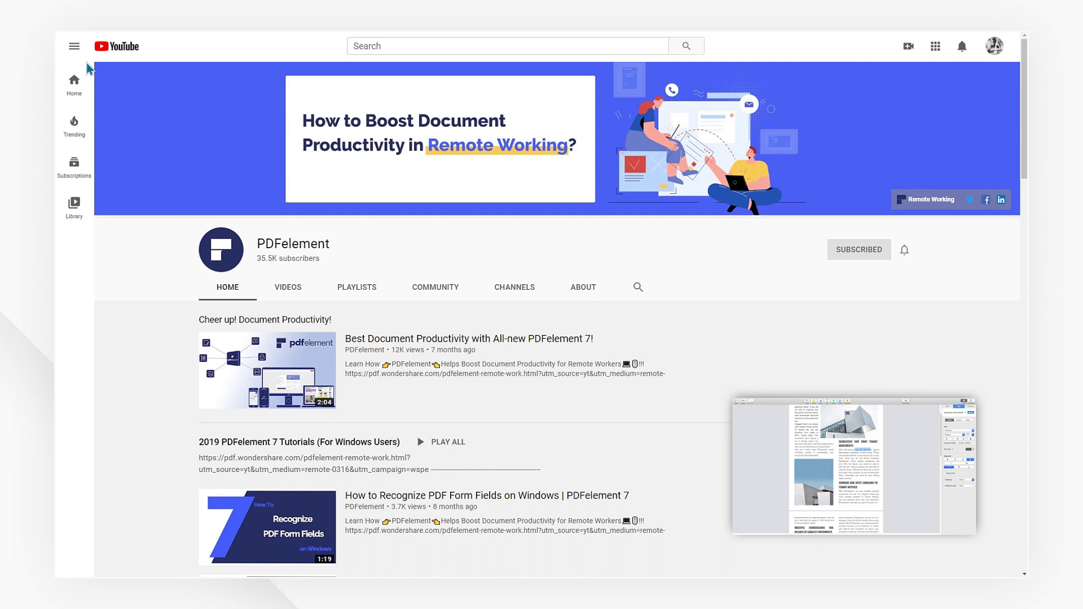
scroll(87, 63, "down", 6)
scroll(86, 62, "down", 4)
scroll(86, 64, "down", 3)
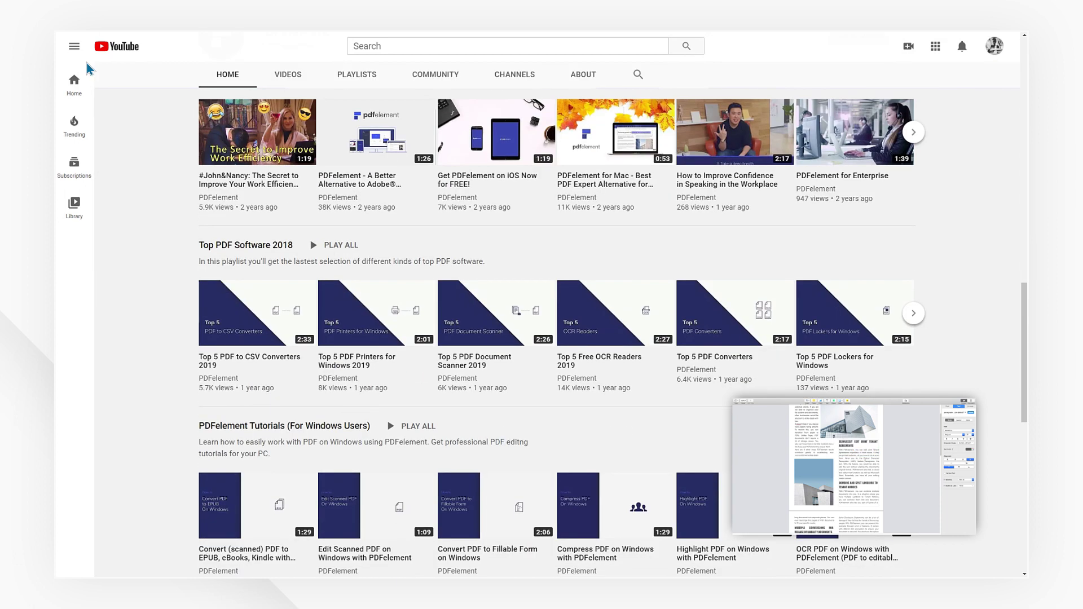